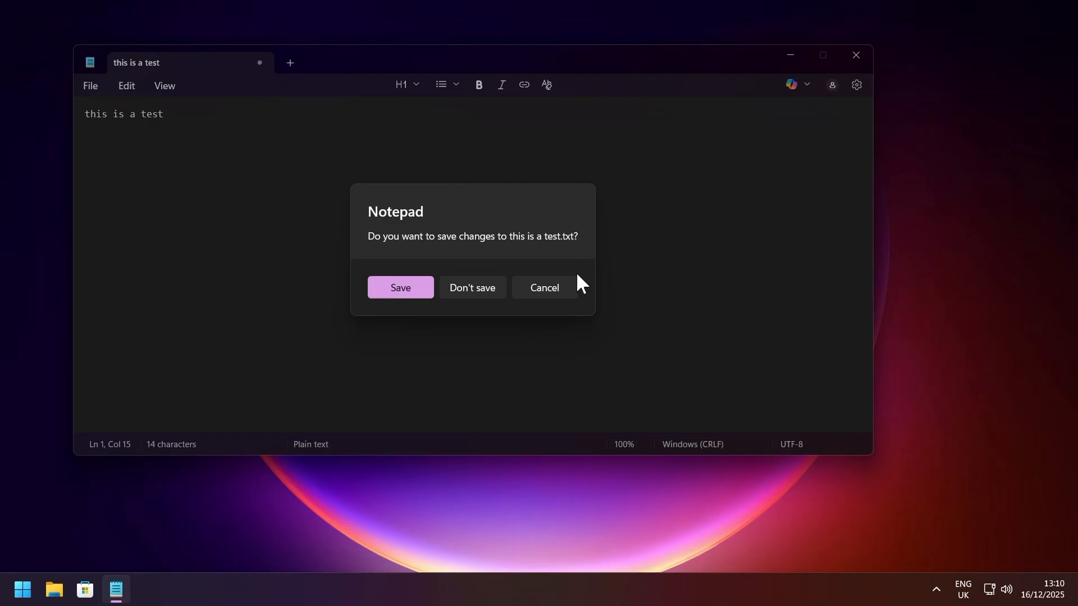
Cancel Notepad's save prompt and open the Power & battery settings from the battery status
{"action": "left_click", "coordinate": [540, 291]}
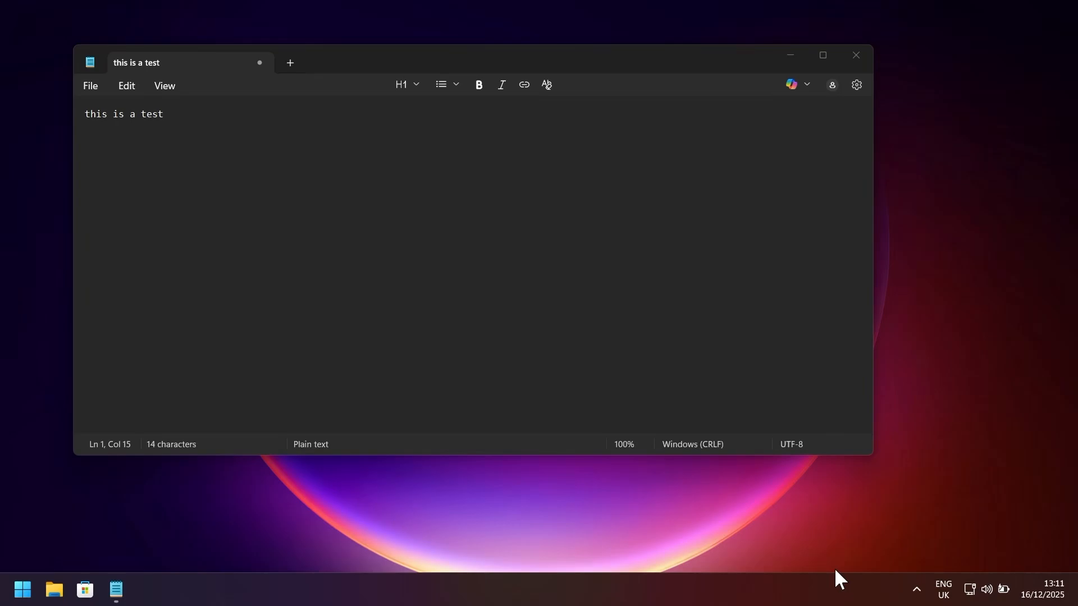
{"action": "left_click", "coordinate": [1003, 588]}
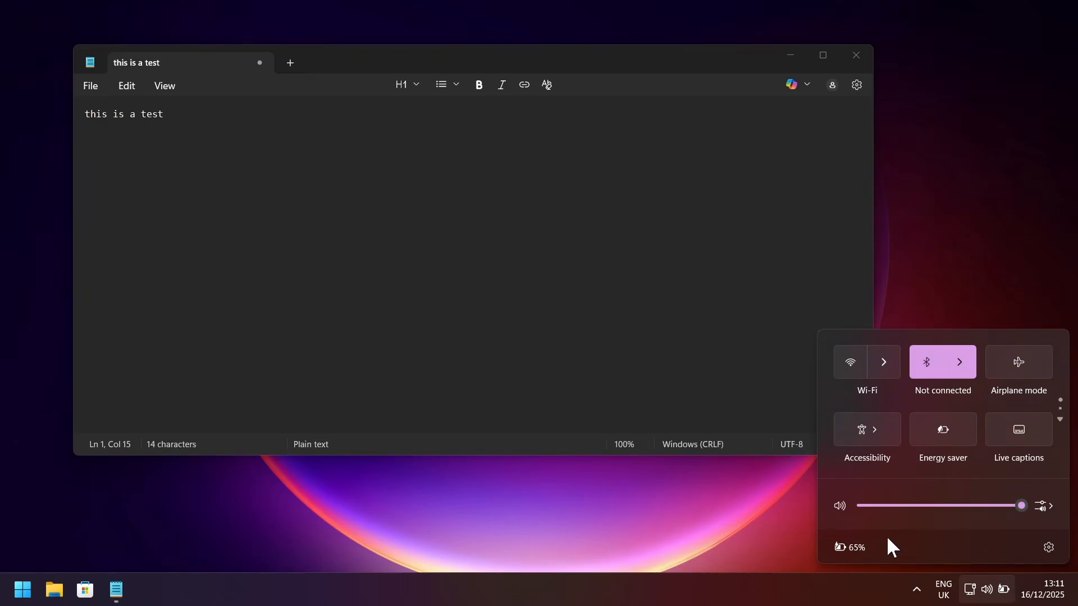
{"action": "left_click", "coordinate": [846, 550]}
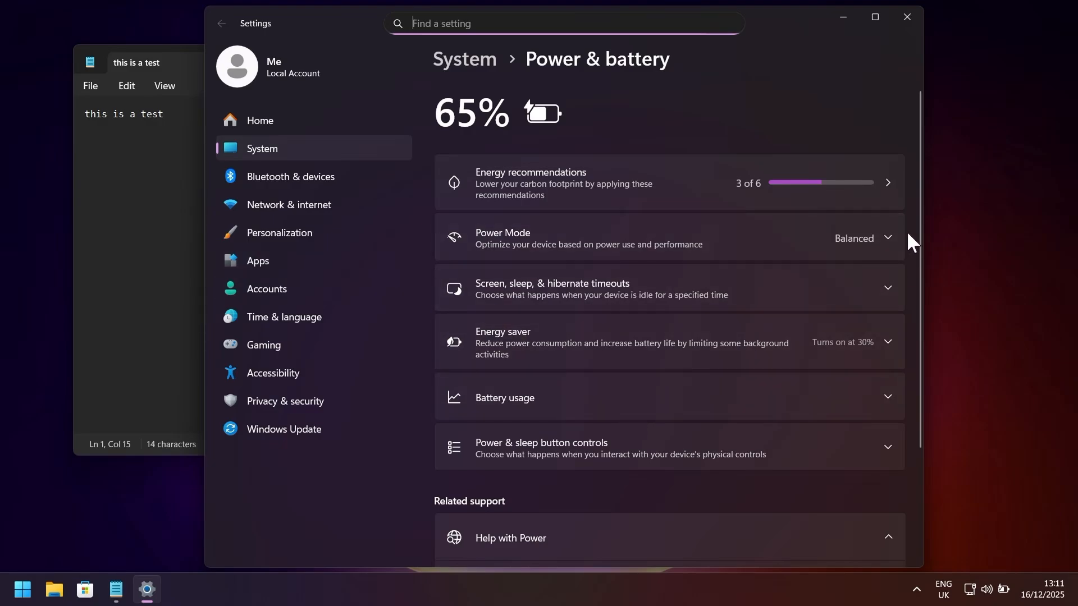
Review the Power Mode and Battery usage sections of the Power & battery settings, and close Settings
{"action": "left_click", "coordinate": [884, 231]}
{"action": "left_click", "coordinate": [885, 235]}
{"action": "left_click", "coordinate": [887, 233]}
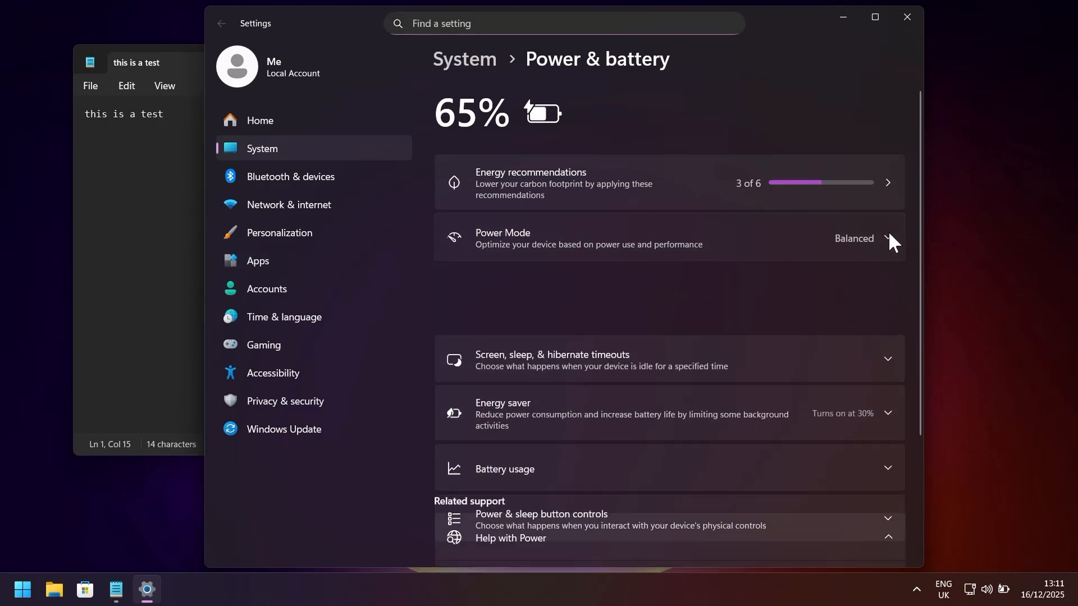
{"action": "left_click", "coordinate": [614, 394]}
{"action": "scroll", "coordinate": [615, 393], "scroll_direction": "down", "scroll_amount": 5}
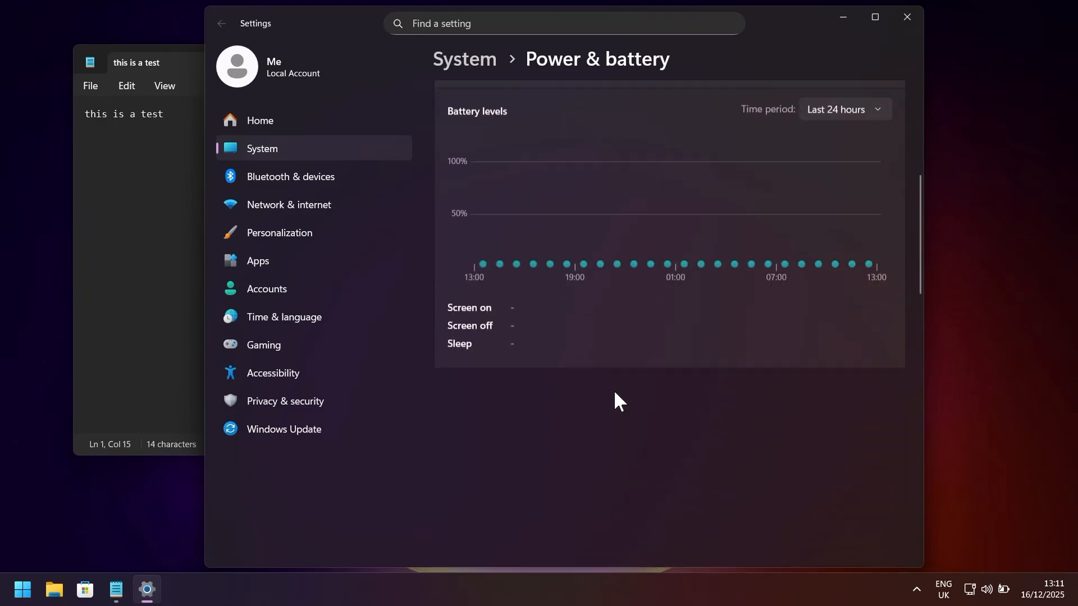
{"action": "scroll", "coordinate": [614, 393], "scroll_direction": "up", "scroll_amount": 3}
{"action": "scroll", "coordinate": [614, 392], "scroll_direction": "up", "scroll_amount": 3}
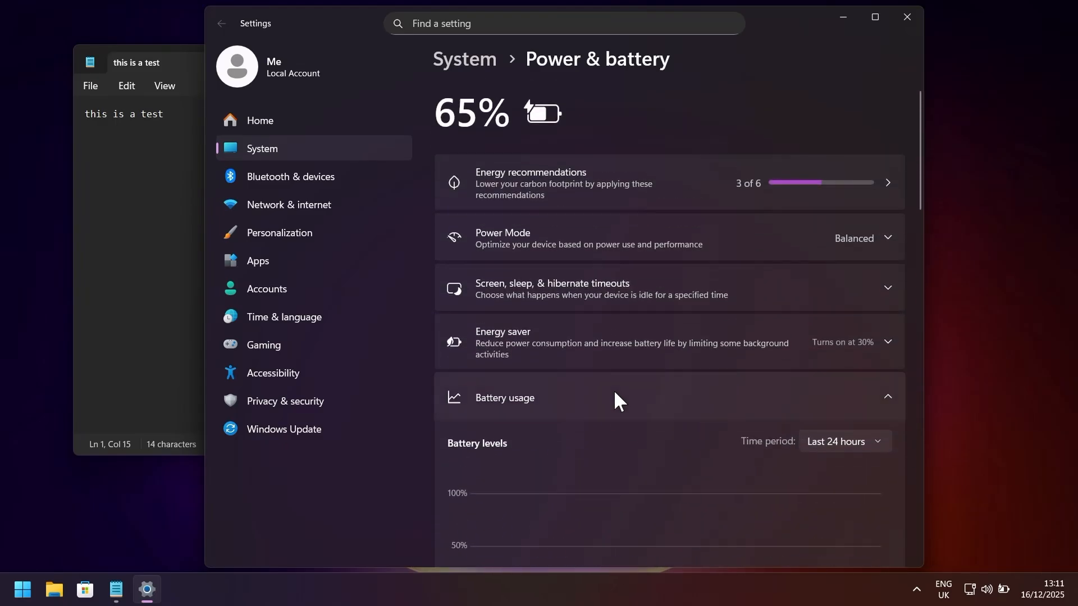
{"action": "left_click", "coordinate": [615, 393]}
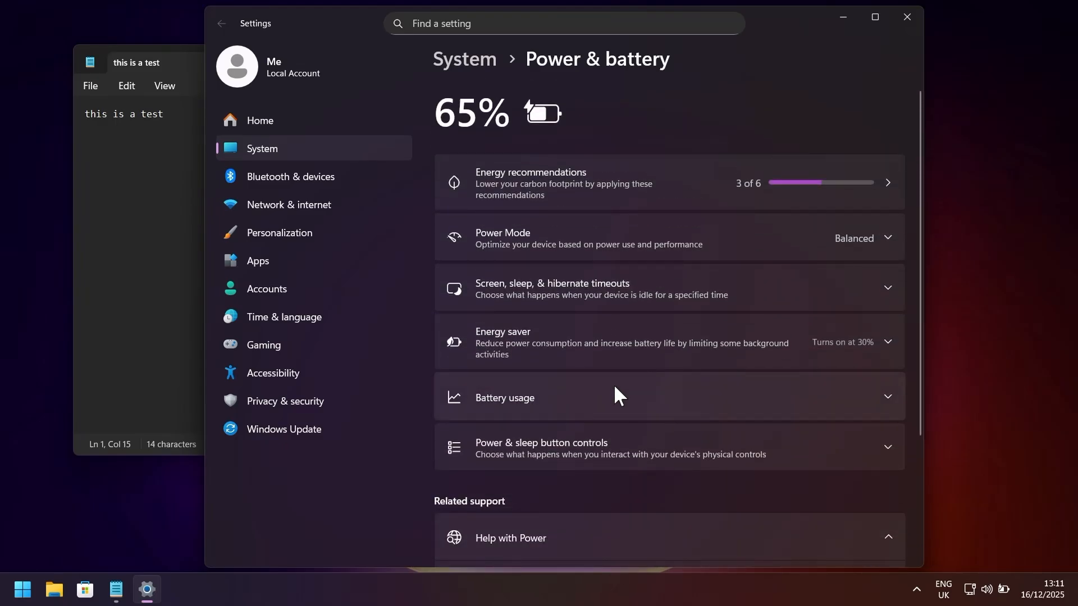
{"action": "left_click", "coordinate": [906, 18]}
Open Device Manager from Control Panel, check the device listed under Batteries, and close Device Manager
{"action": "left_click", "coordinate": [23, 589]}
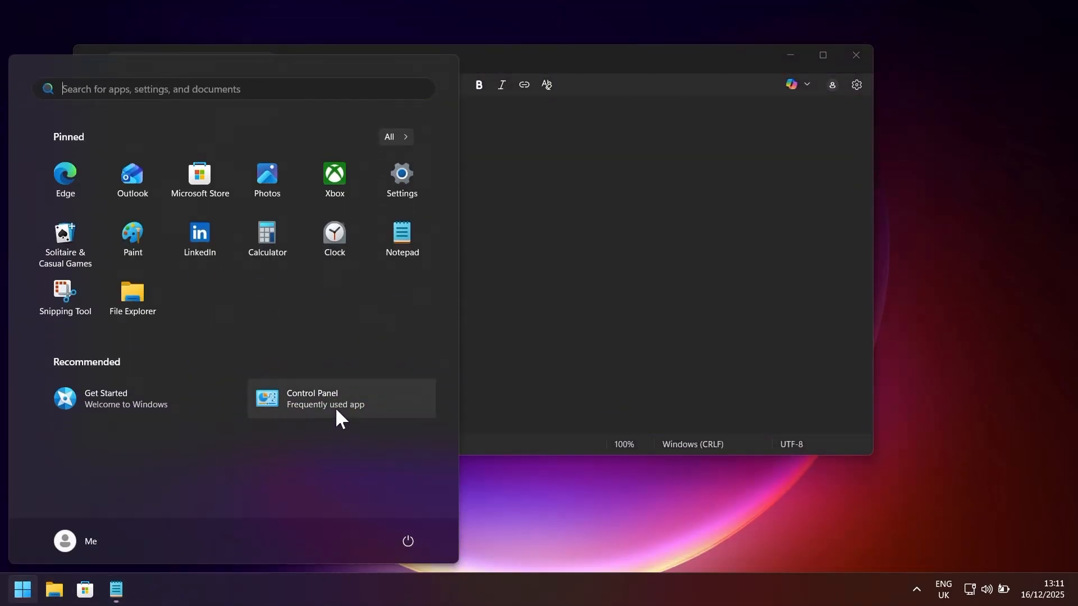
{"action": "left_click", "coordinate": [337, 397]}
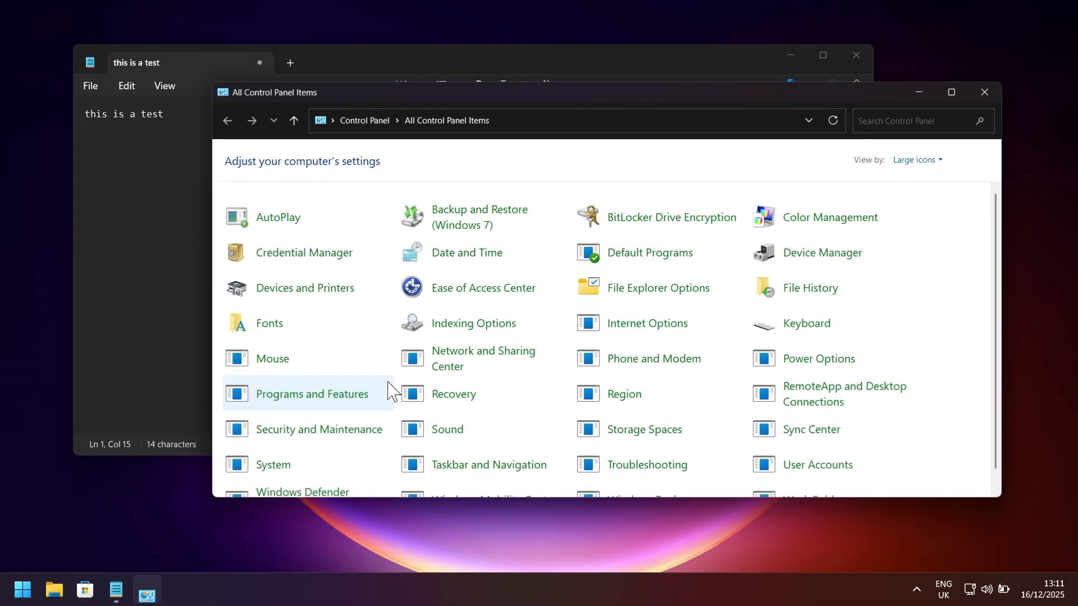
{"action": "left_click", "coordinate": [800, 255]}
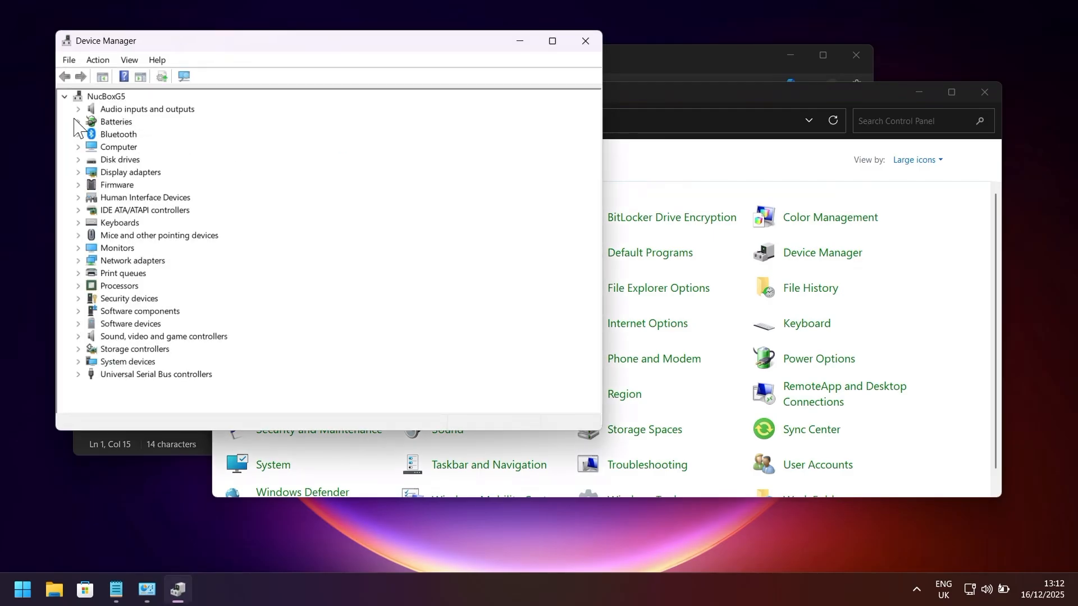
{"action": "left_click", "coordinate": [78, 122]}
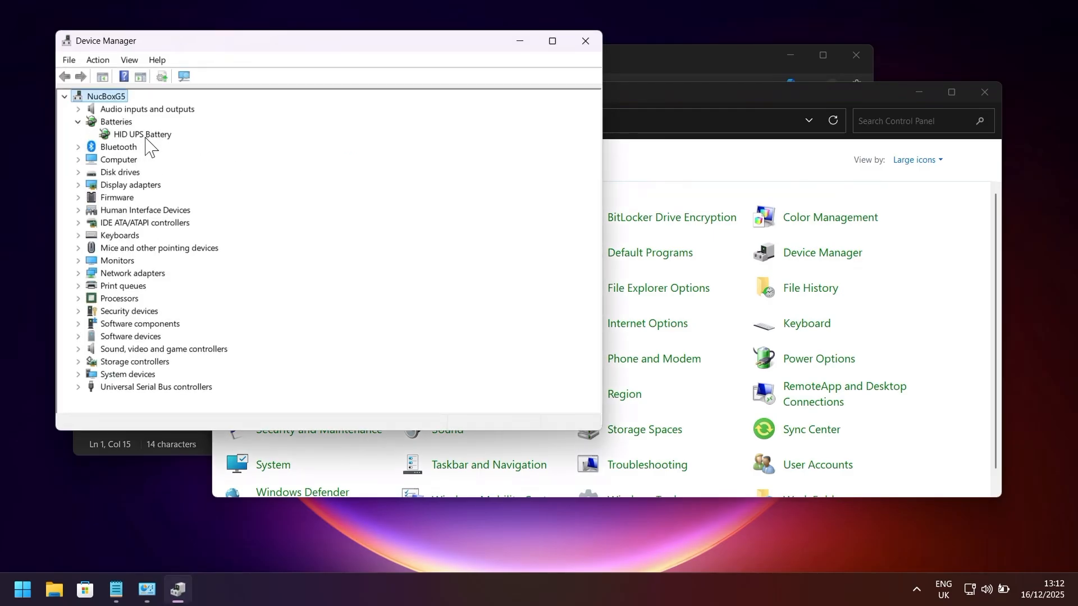
{"action": "left_click", "coordinate": [162, 135]}
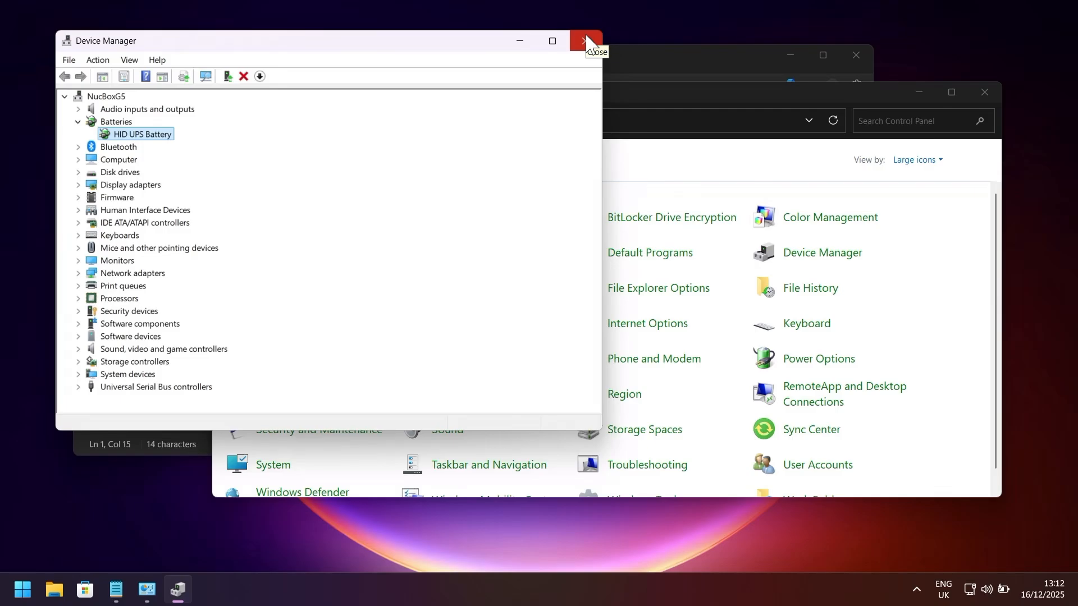
{"action": "left_click", "coordinate": [588, 41]}
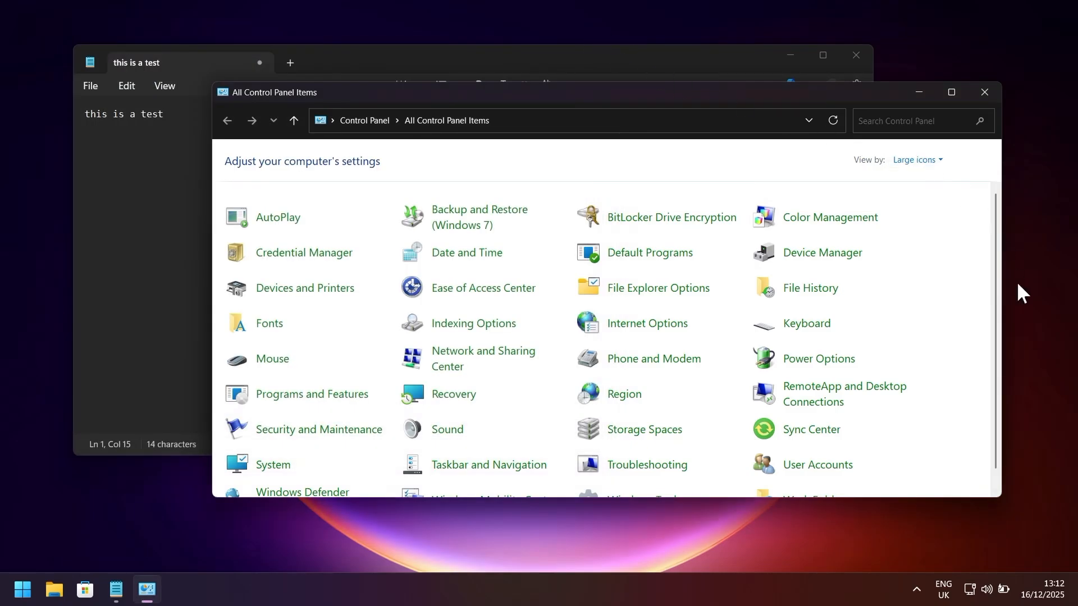
Create a power plan named "UPS Power" based on High performance, keeping its default display and sleep settings
{"action": "left_click", "coordinate": [830, 358]}
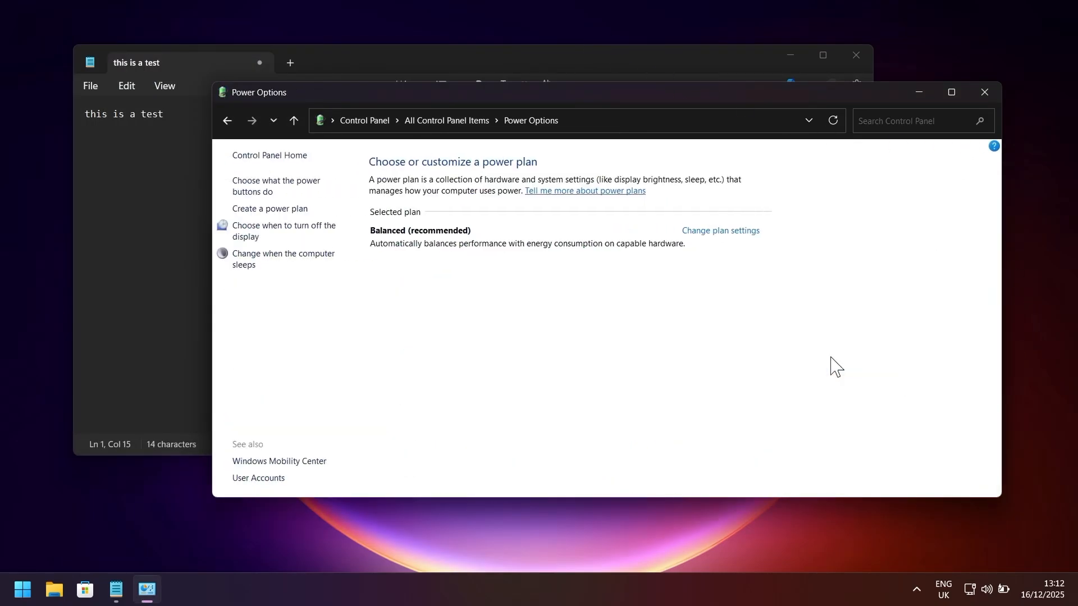
{"action": "left_click", "coordinate": [288, 210]}
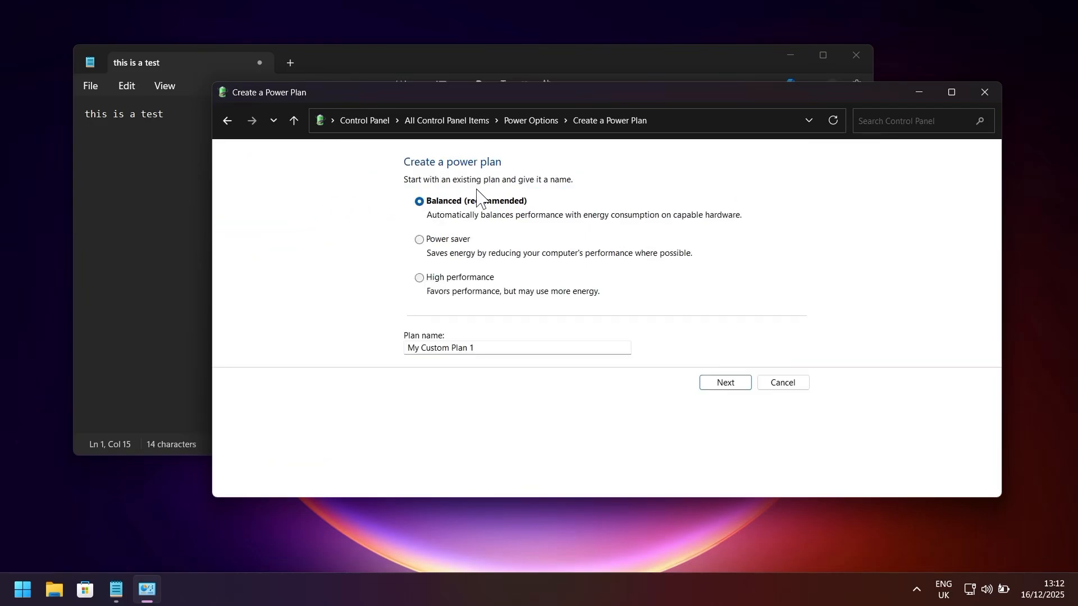
{"action": "left_click", "coordinate": [469, 285]}
{"action": "left_click_drag", "start_coordinate": [405, 348], "coordinate": [488, 349]}
{"action": "type", "text": "UPS"}
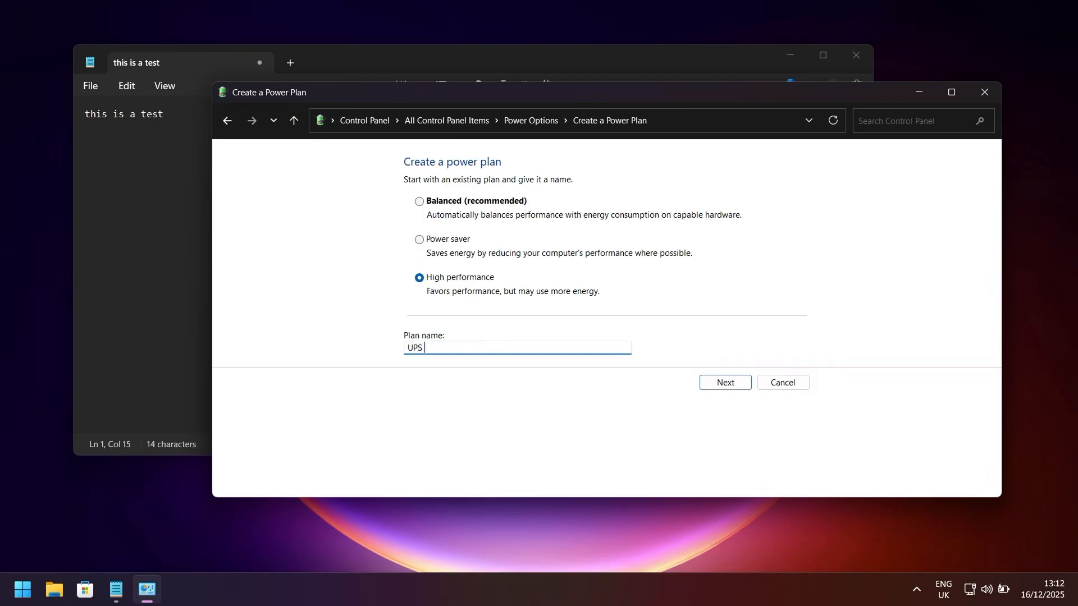
{"action": "type", "text": " Power"}
{"action": "left_click", "coordinate": [734, 383]}
{"action": "left_click", "coordinate": [724, 314]}
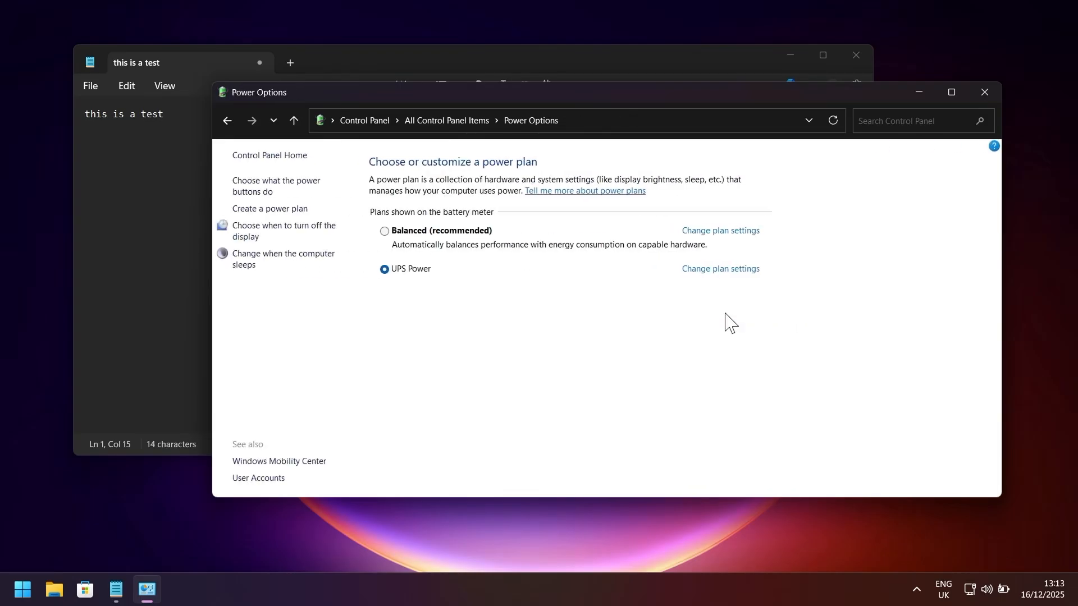
Open the UPS Power plan's advanced settings and review the Battery group's low battery action and low battery notification
{"action": "left_click", "coordinate": [742, 269]}
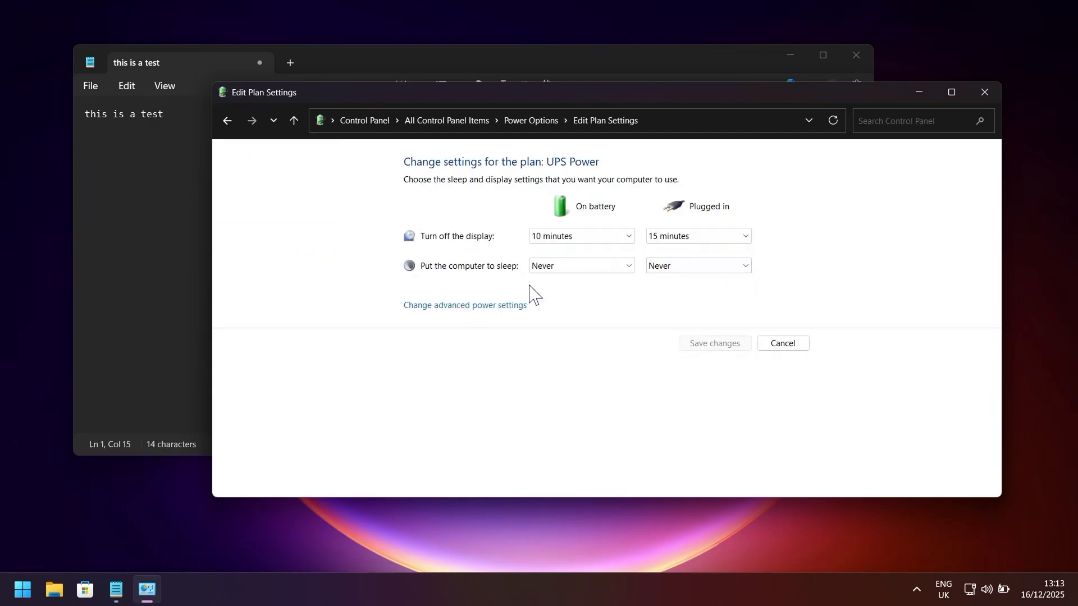
{"action": "left_click", "coordinate": [475, 305]}
{"action": "left_click", "coordinate": [103, 198]}
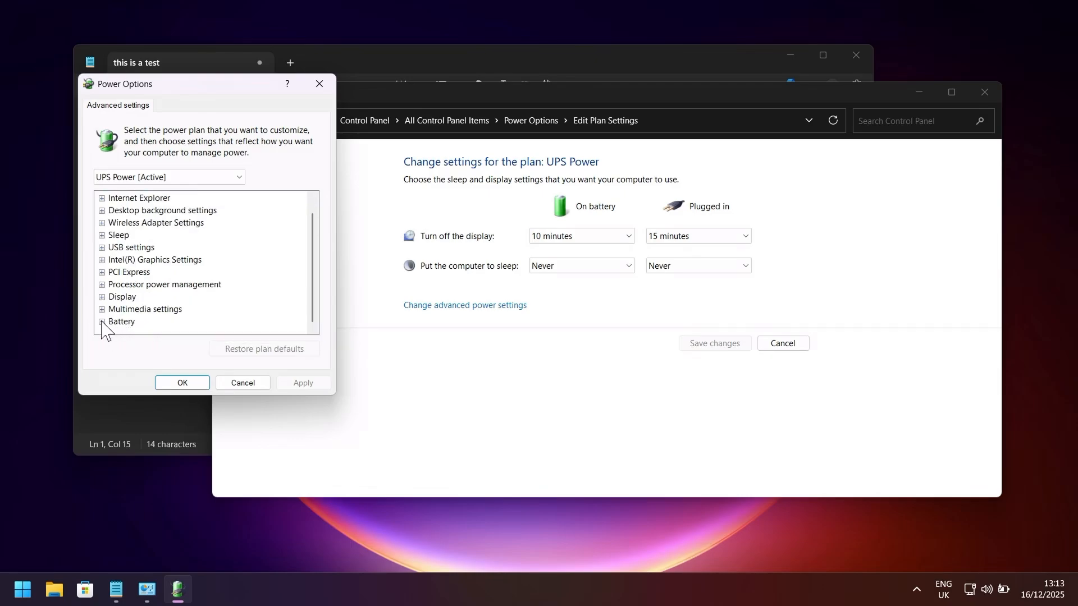
{"action": "left_click", "coordinate": [102, 322]}
{"action": "left_click", "coordinate": [113, 309]}
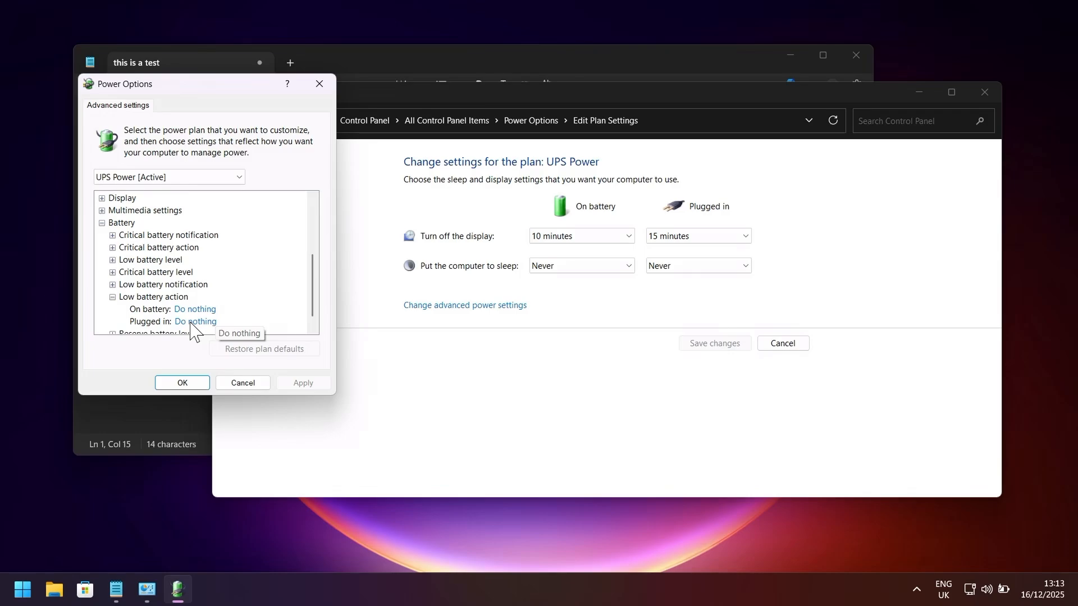
{"action": "left_click", "coordinate": [162, 284]}
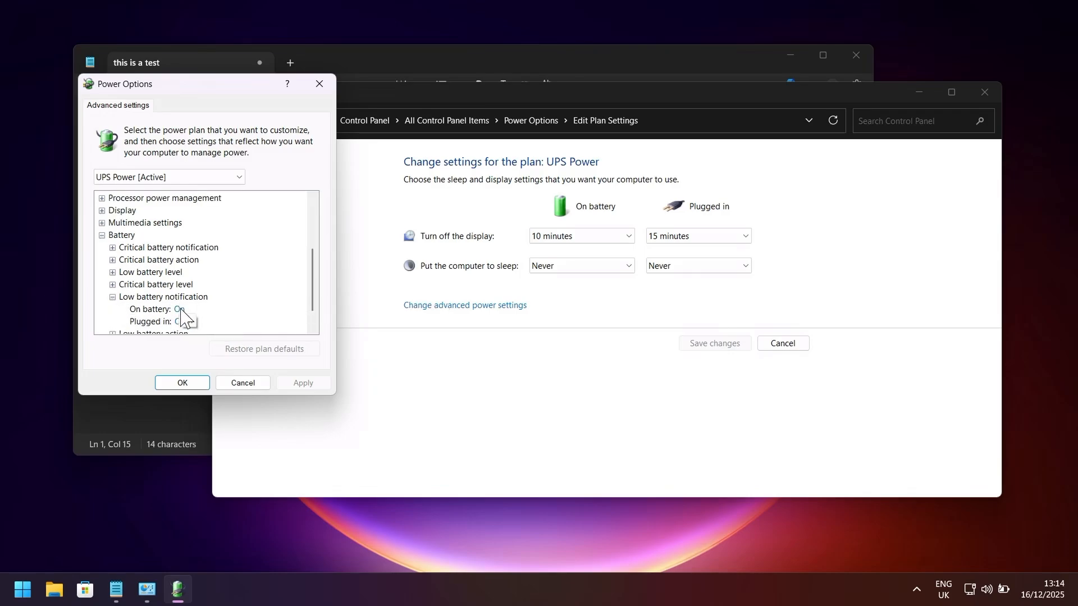
{"action": "left_click", "coordinate": [112, 297]}
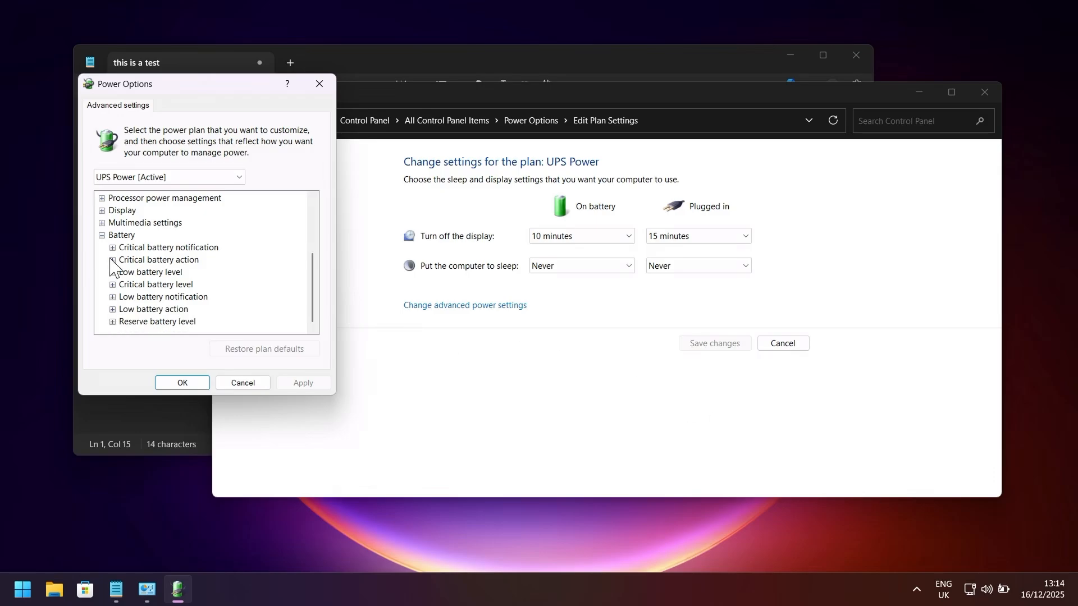
Set the plugged-in critical battery action to Do nothing
{"action": "left_click", "coordinate": [112, 259]}
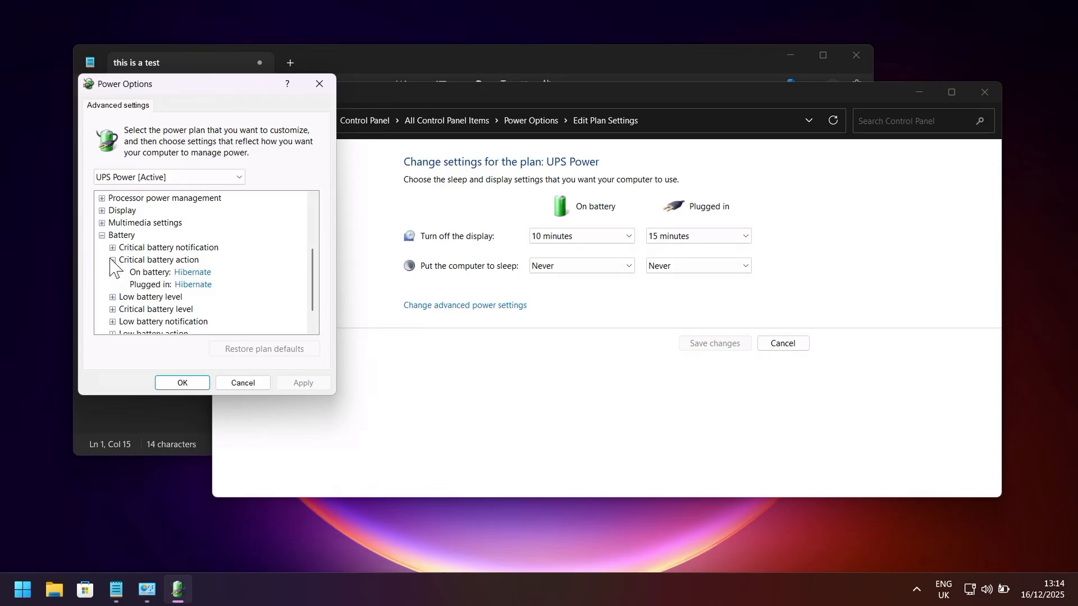
{"action": "left_click", "coordinate": [209, 285]}
{"action": "left_click", "coordinate": [220, 285]}
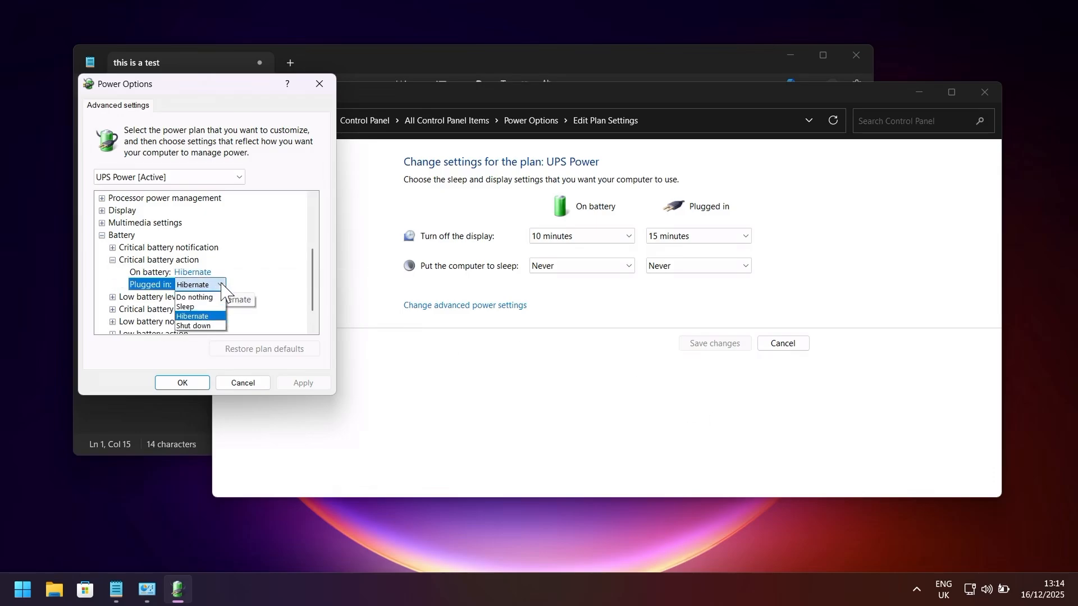
{"action": "left_click", "coordinate": [200, 297]}
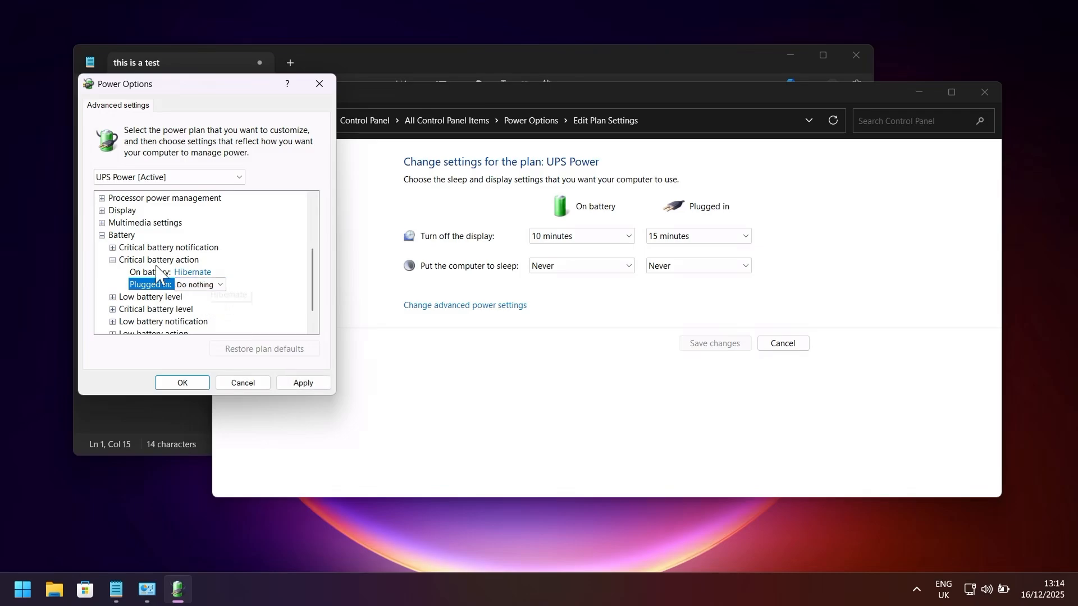
{"action": "left_click", "coordinate": [112, 259]}
Check the plan's critical battery notification settings for on battery and plugged in
{"action": "left_click", "coordinate": [113, 247]}
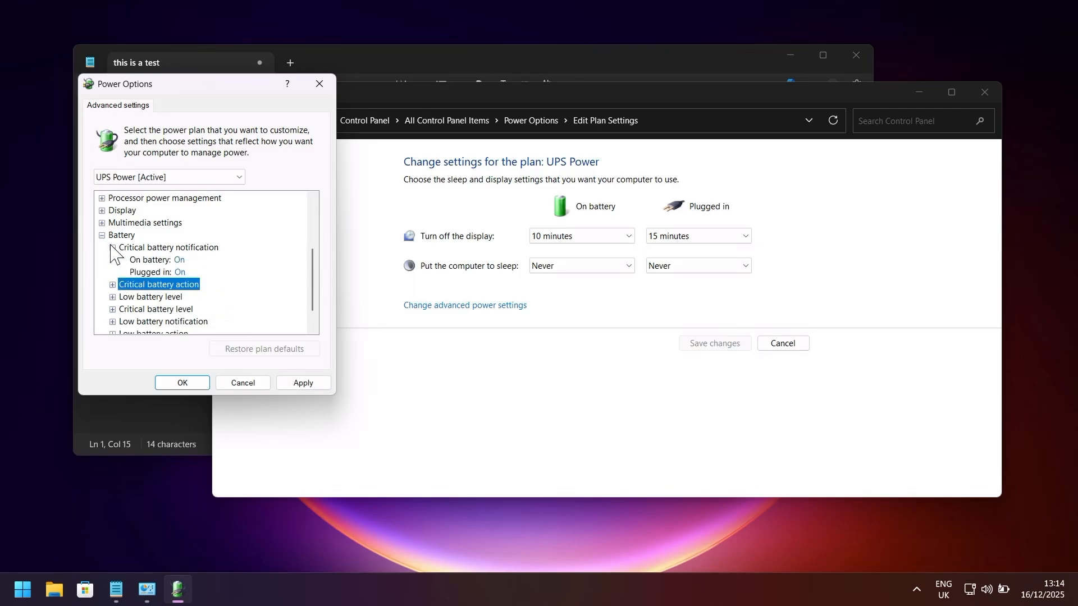
{"action": "left_click", "coordinate": [211, 272]}
{"action": "left_click", "coordinate": [117, 247]}
{"action": "left_click", "coordinate": [112, 247]}
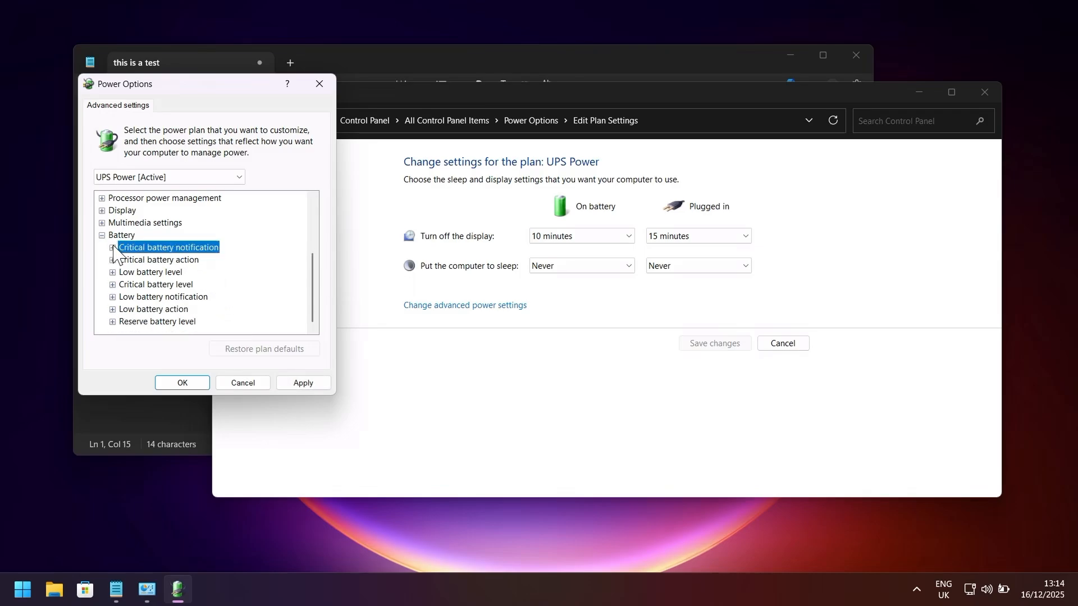
Expand the low and critical battery levels and set the on-battery low battery level to 50%
{"action": "left_click", "coordinate": [113, 272]}
{"action": "scroll", "coordinate": [217, 281], "scroll_direction": "down", "scroll_amount": 1}
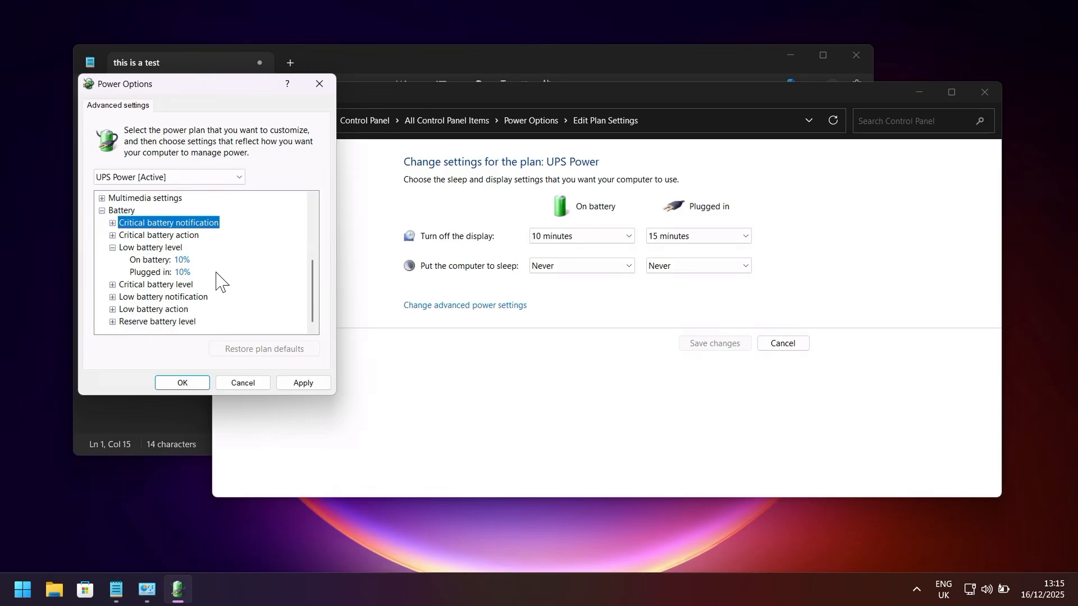
{"action": "left_click", "coordinate": [112, 284]}
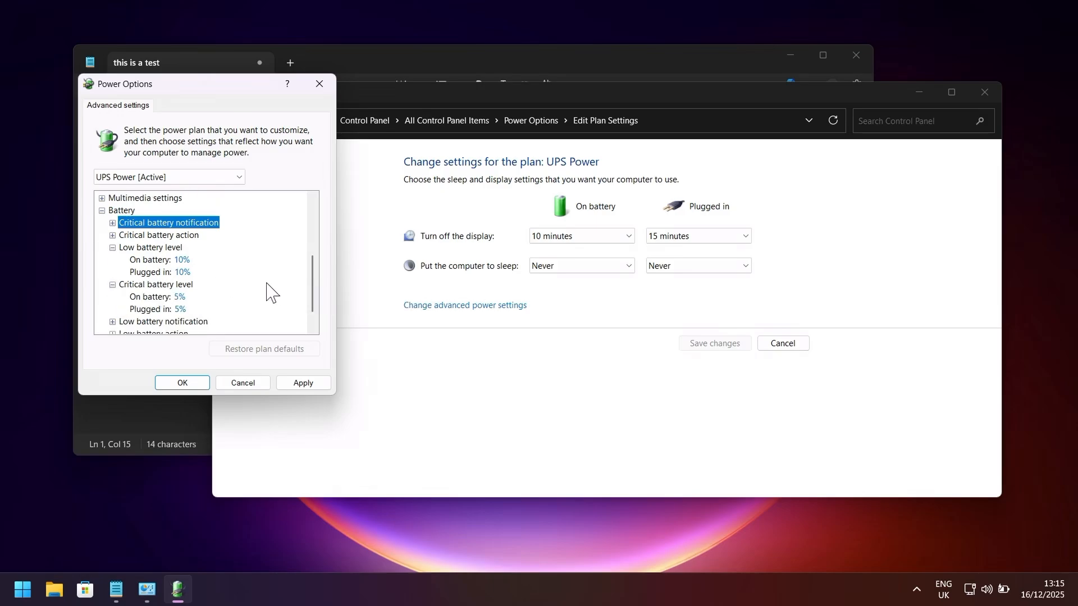
{"action": "mouse_move", "coordinate": [183, 255]}
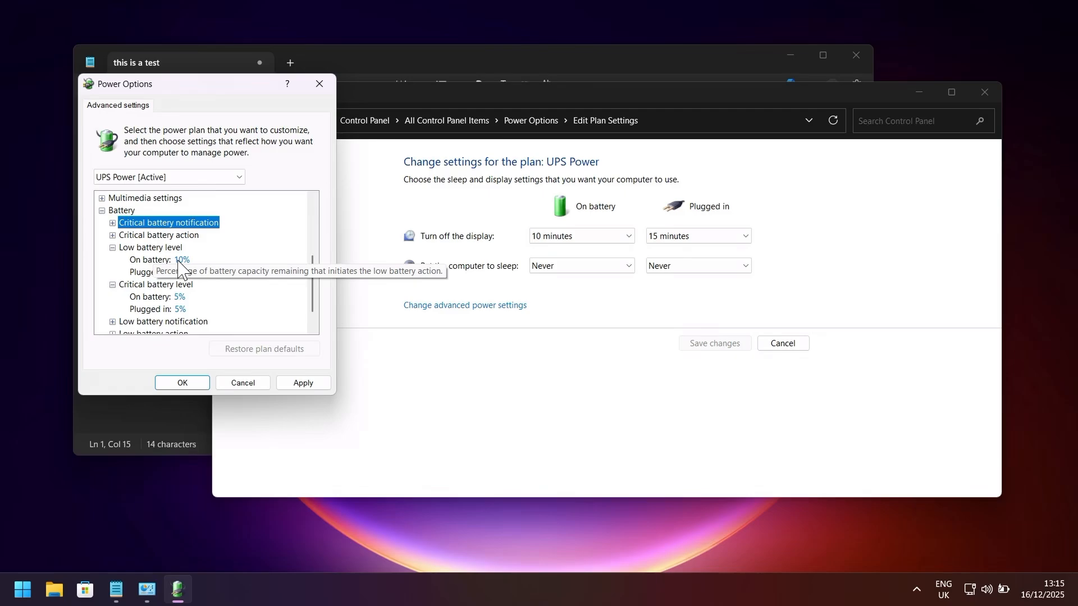
{"action": "left_click", "coordinate": [181, 260]}
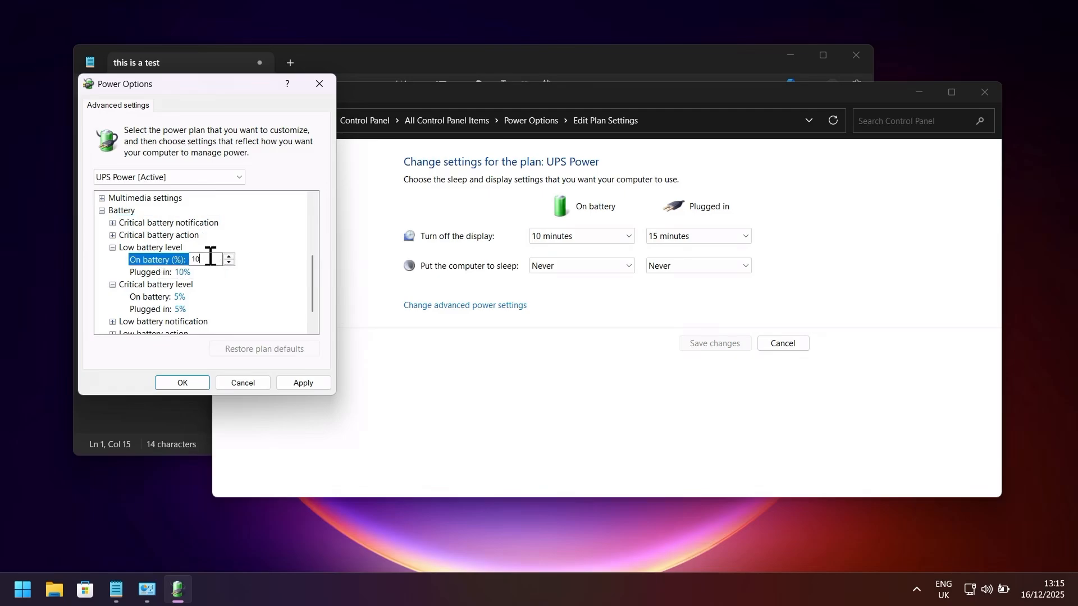
{"action": "key", "text": "BackSpace"}
{"action": "key", "text": "BackSpace"}
{"action": "type", "text": "50"}
Set the on-battery critical battery level to 30% and save the advanced power settings
{"action": "scroll", "coordinate": [112, 314], "scroll_direction": "down", "scroll_amount": 1}
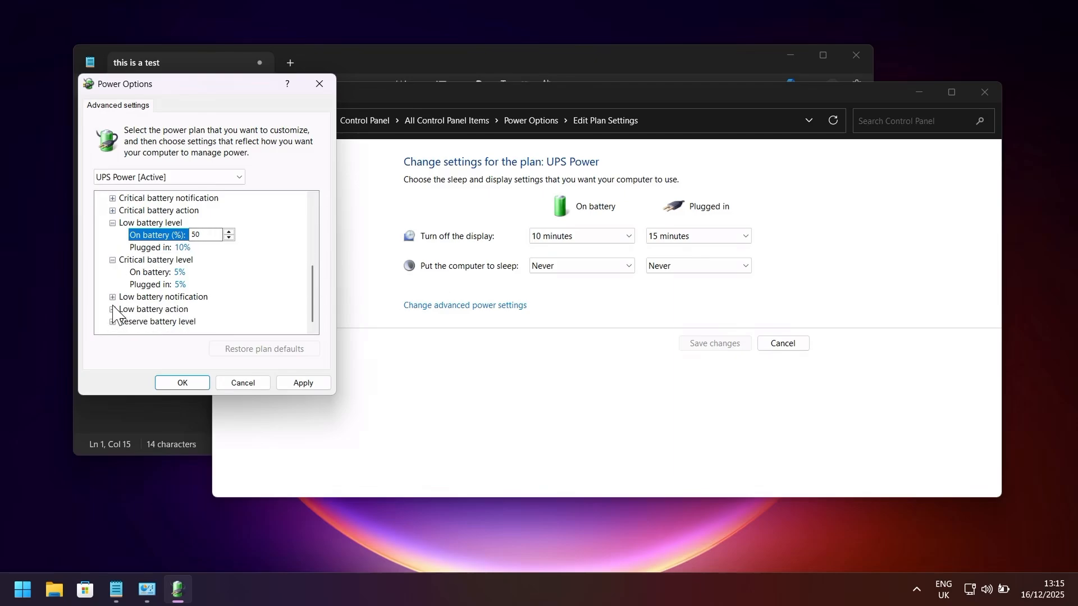
{"action": "left_click", "coordinate": [179, 272]}
{"action": "double_click", "coordinate": [209, 270]}
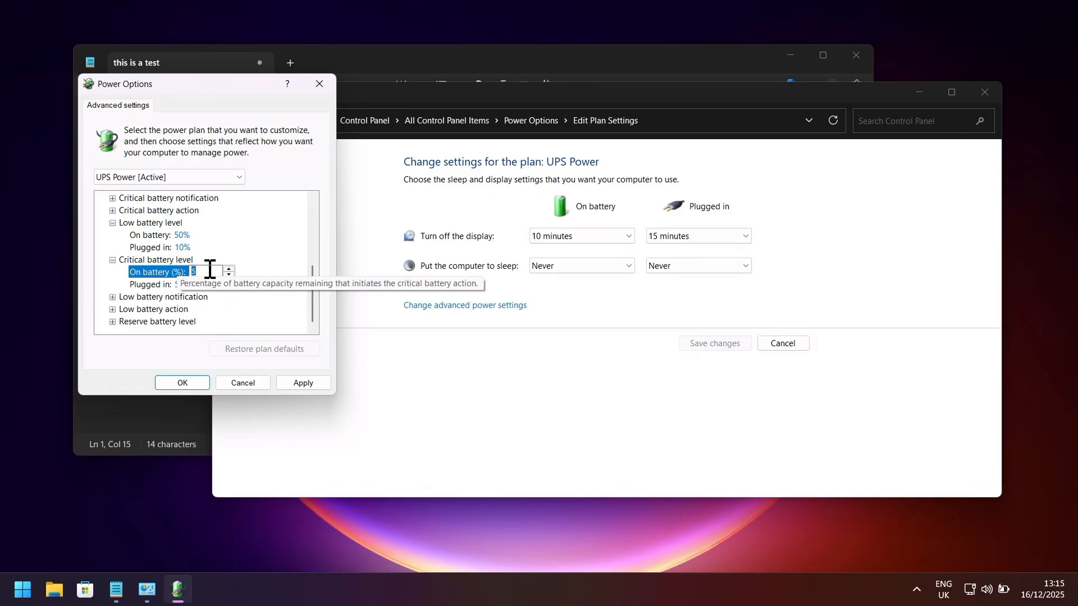
{"action": "type", "text": "30"}
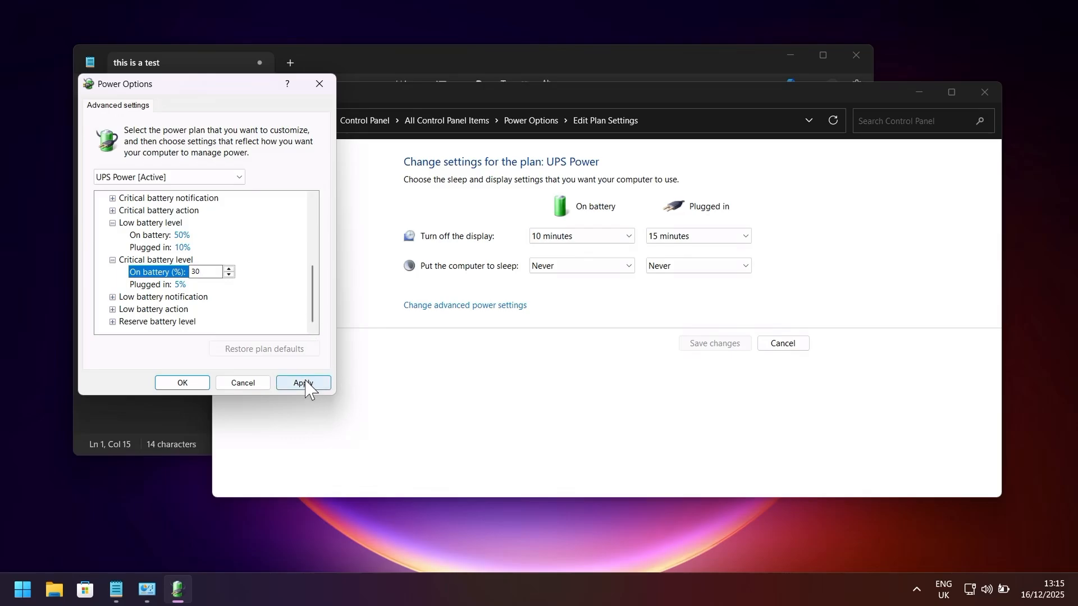
{"action": "left_click", "coordinate": [178, 382]}
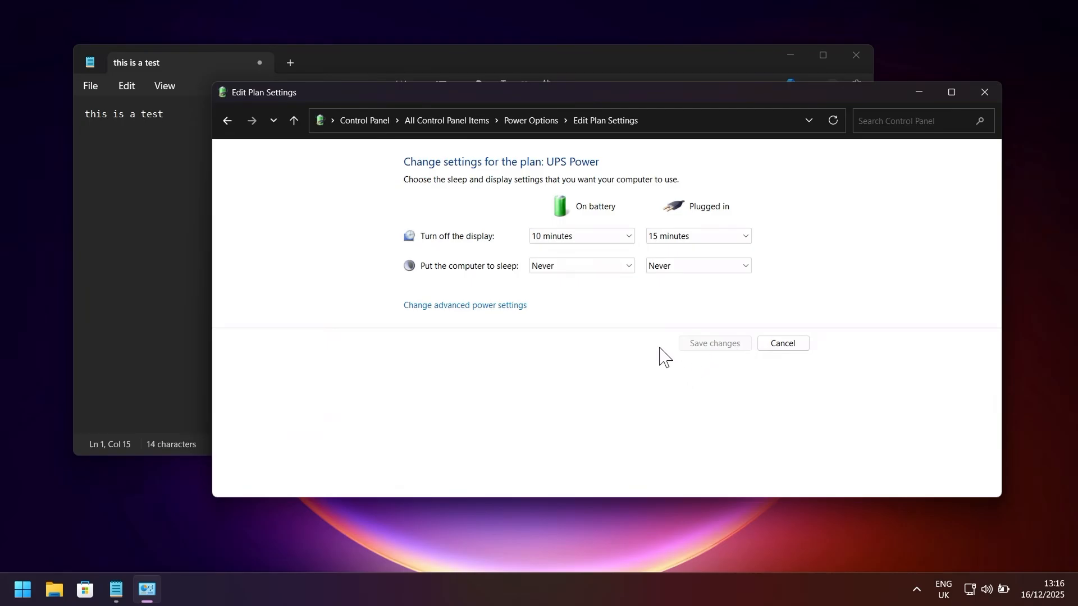
Set the UPS Power plan's on-battery low battery level to 64% and critical level to 60%, save the settings and close the plan window
{"action": "left_click", "coordinate": [446, 315]}
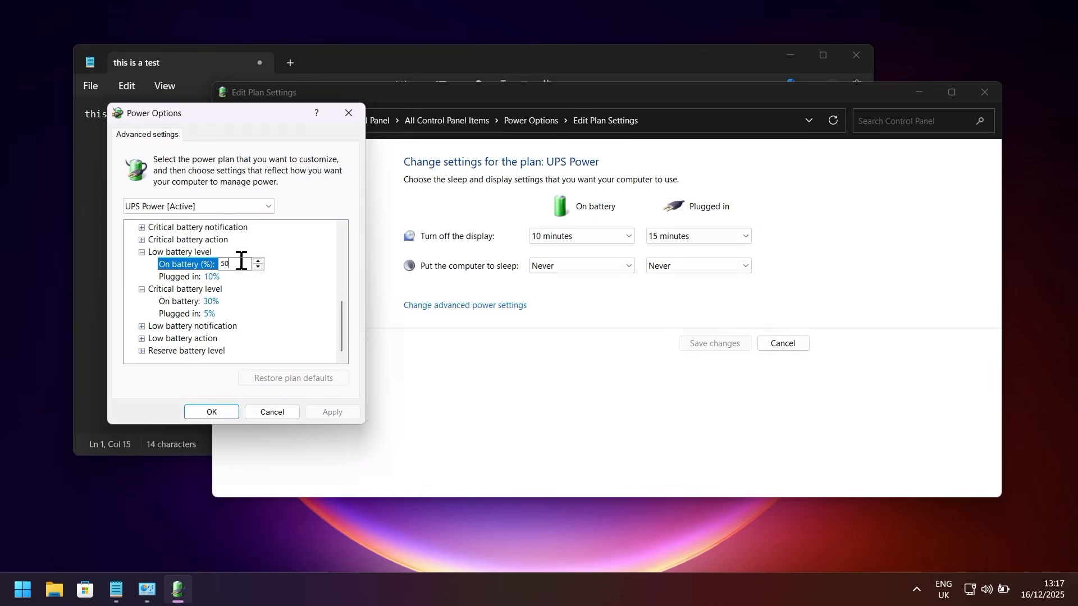
{"action": "double_click", "coordinate": [238, 264]}
{"action": "type", "text": "64"}
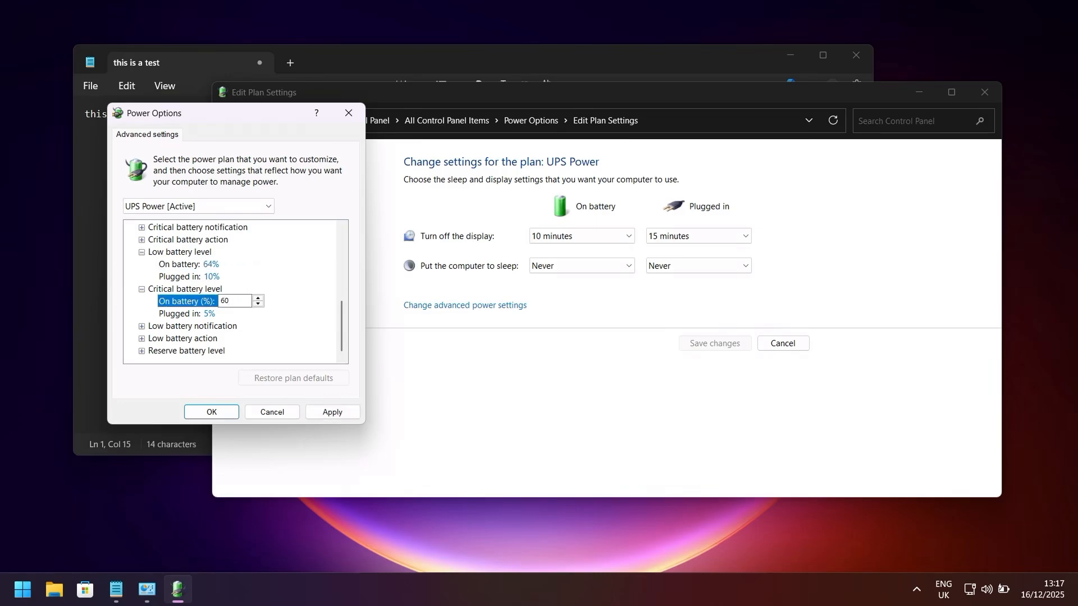
{"action": "left_click", "coordinate": [332, 412]}
{"action": "left_click", "coordinate": [211, 412]}
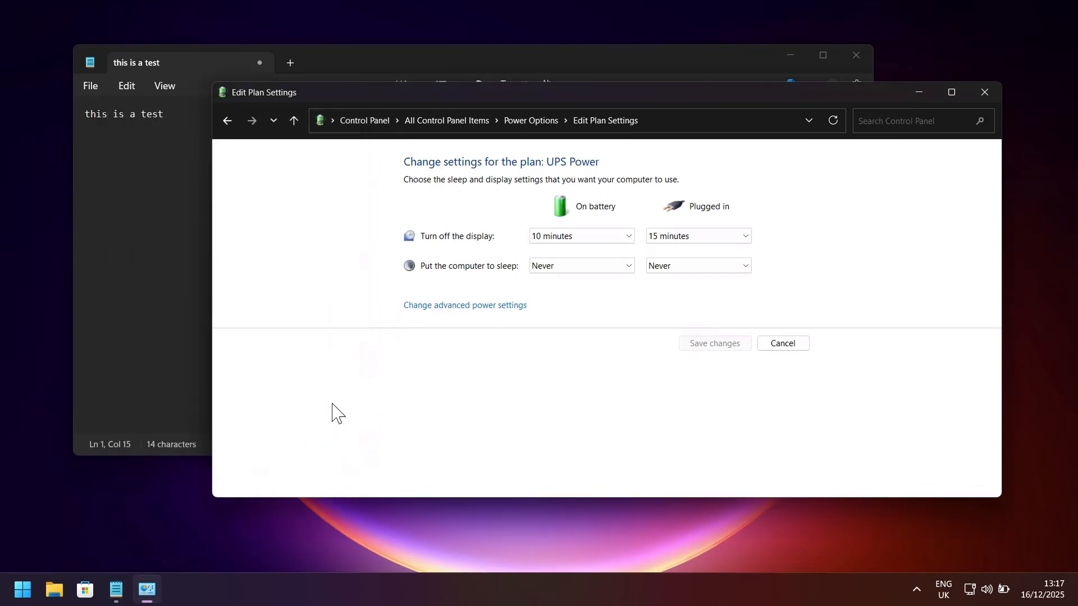
{"action": "left_click", "coordinate": [981, 91]}
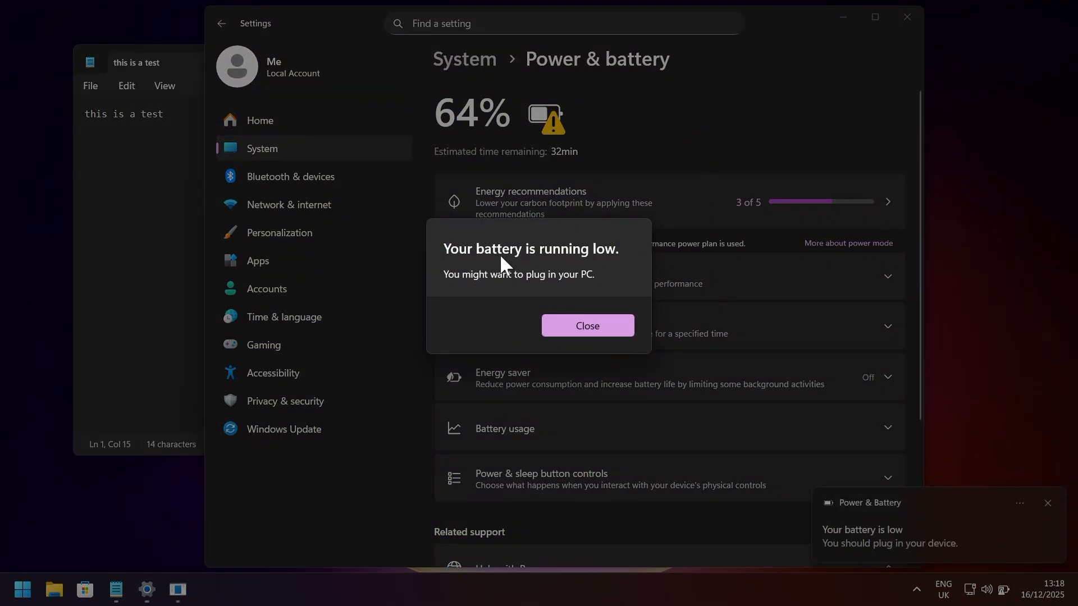
Dismiss the low battery warning and sign back in to Windows with the account password once the PC has resumed from hibernation
{"action": "left_click", "coordinate": [586, 325]}
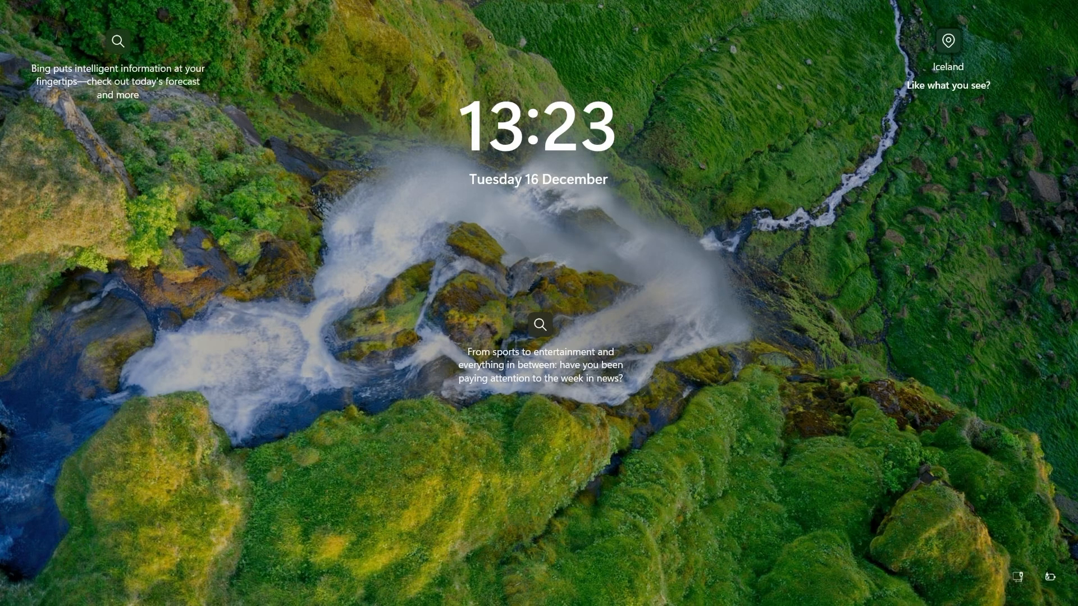
{"action": "left_click", "coordinate": [688, 385]}
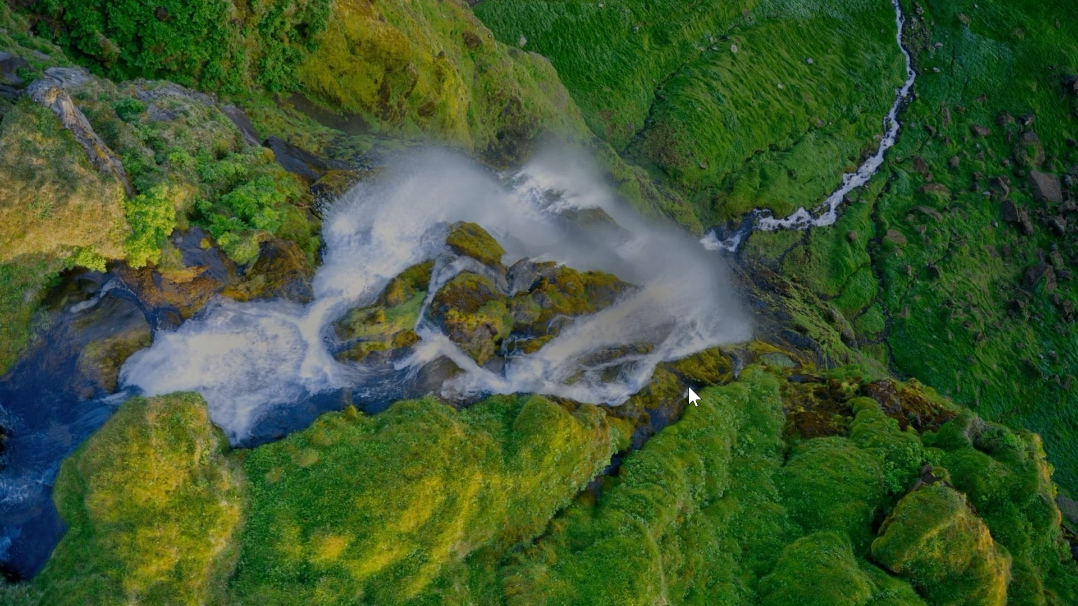
{"action": "type", "text": "*********"}
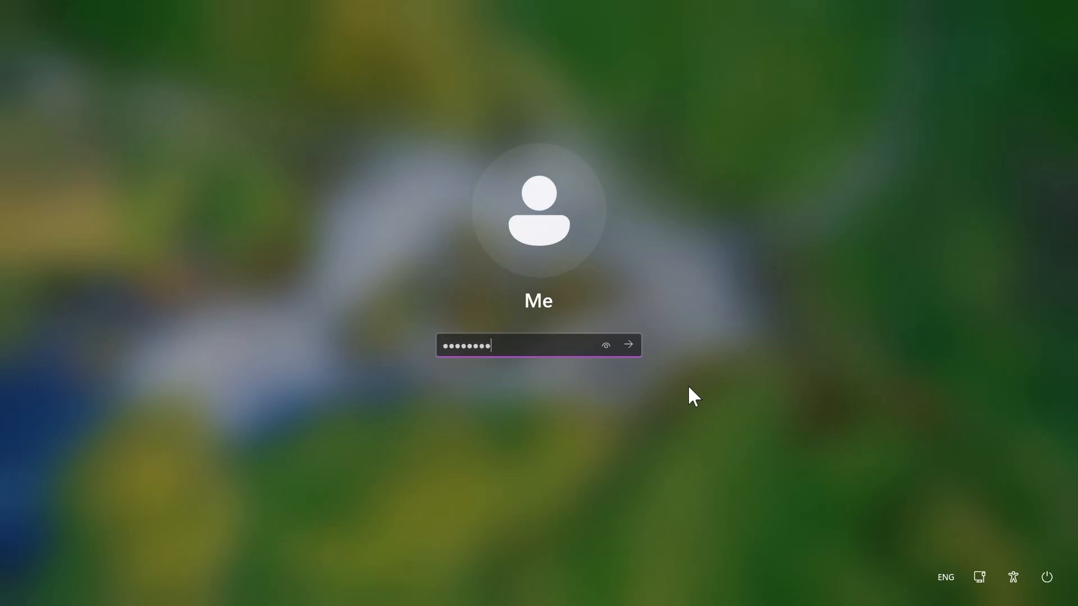
{"action": "key", "text": "Return"}
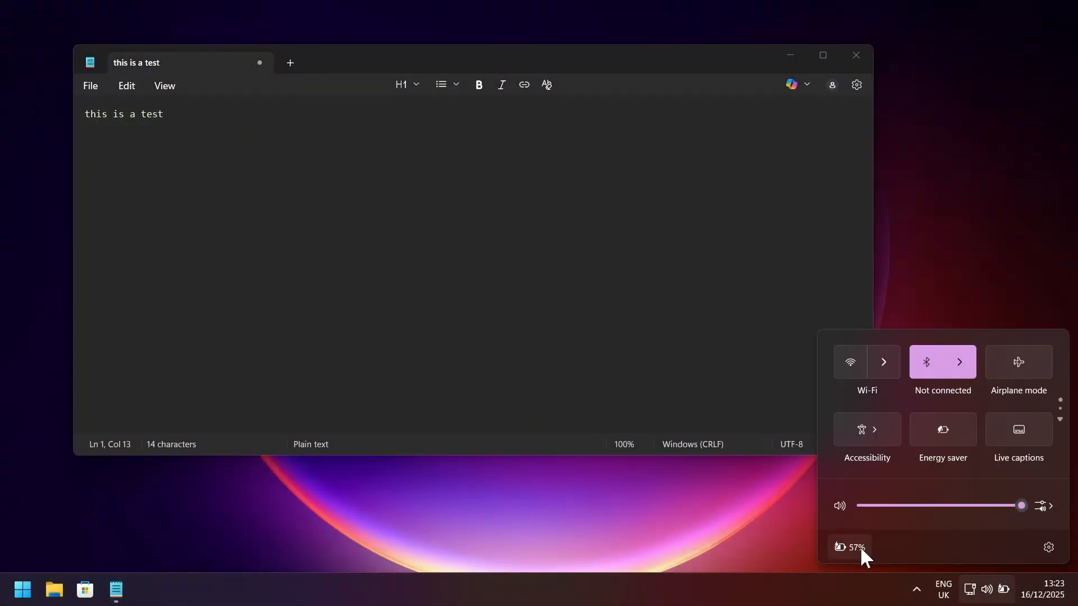
Open the Power & battery settings to check the battery charge
{"action": "left_click", "coordinate": [860, 546]}
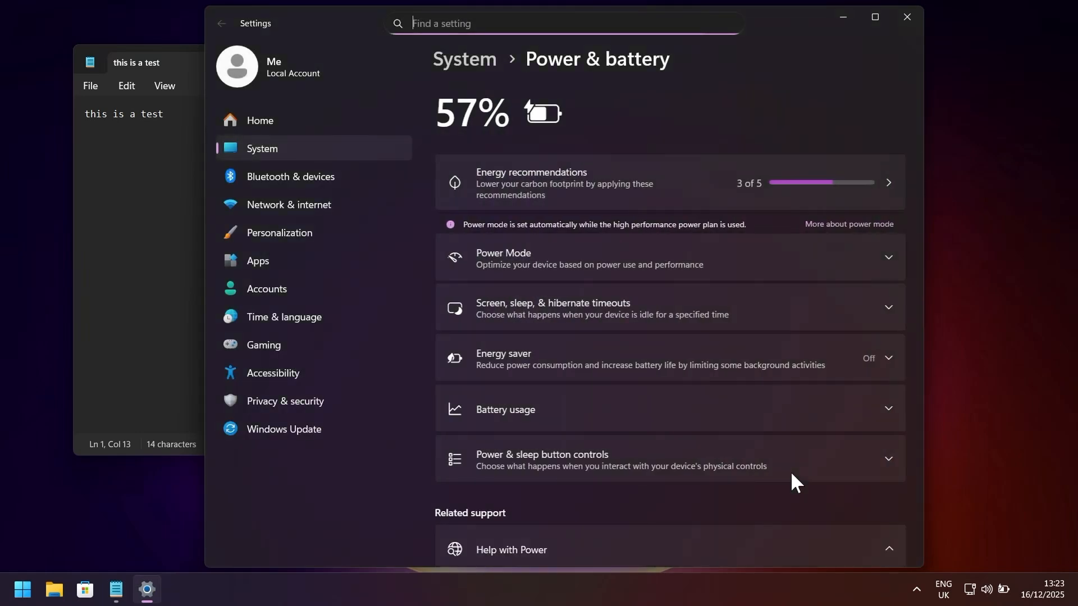